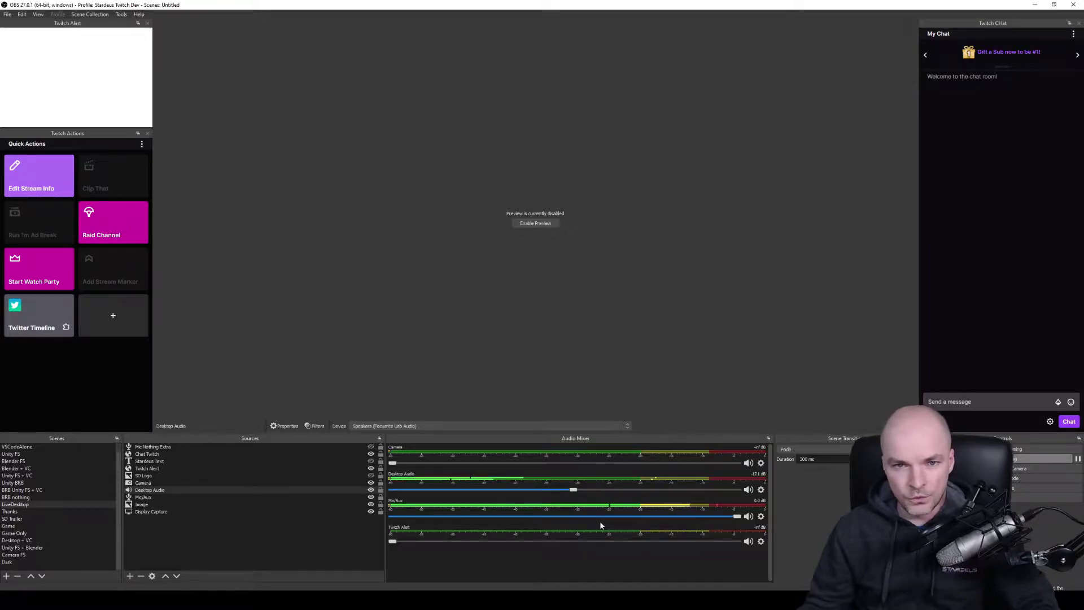
Step: Hide the Mic/Aux source, show the Mic Nothing Extra source, and open its audio filters
left_click(370, 497)
left_click(370, 446)
left_click(357, 449)
left_click(315, 426)
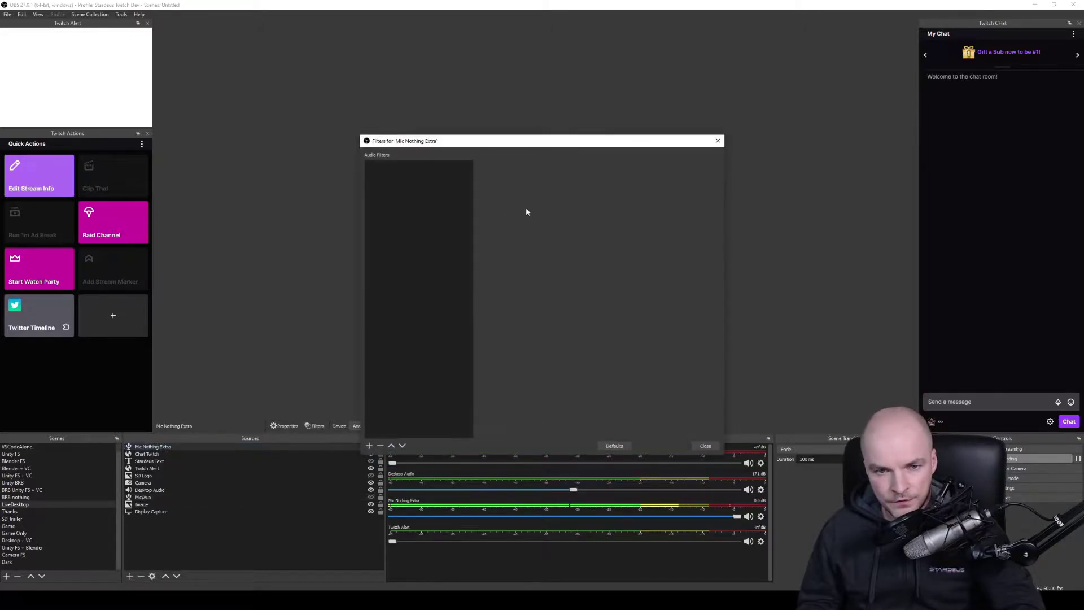
left_click_drag(546, 145, 577, 94)
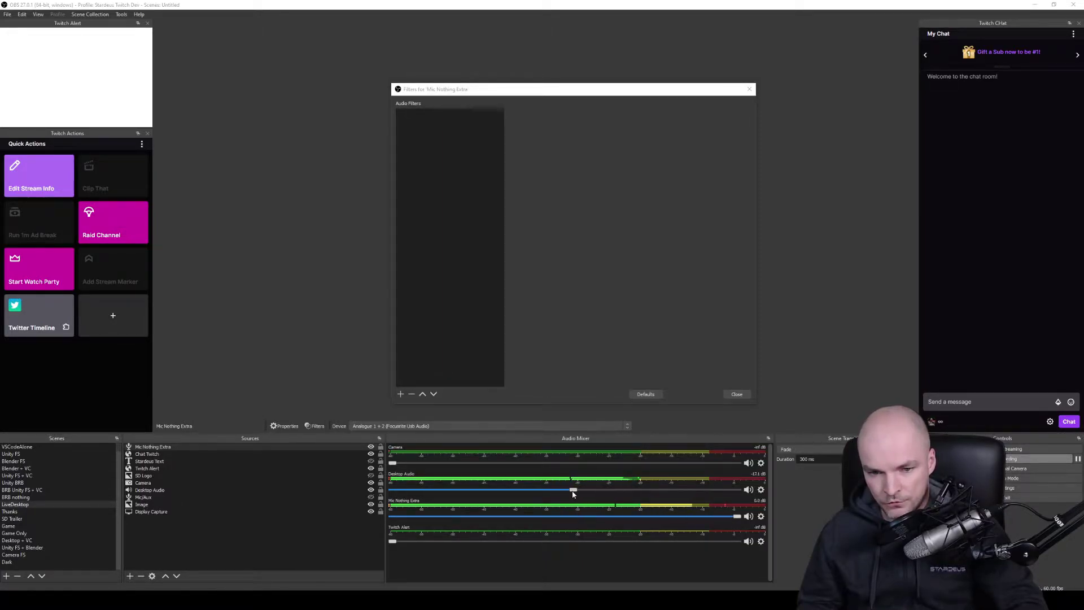
Step: Try a louder Desktop Audio level in the mixer and bring it down to about -16.8 dB
left_click_drag(573, 491, 644, 491)
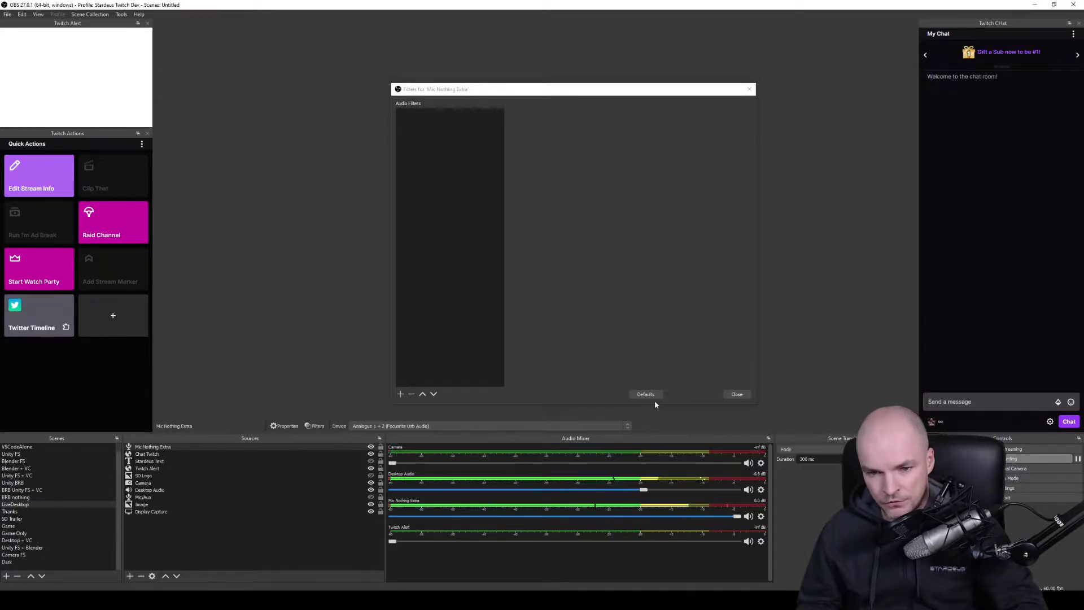
left_click_drag(643, 490, 575, 497)
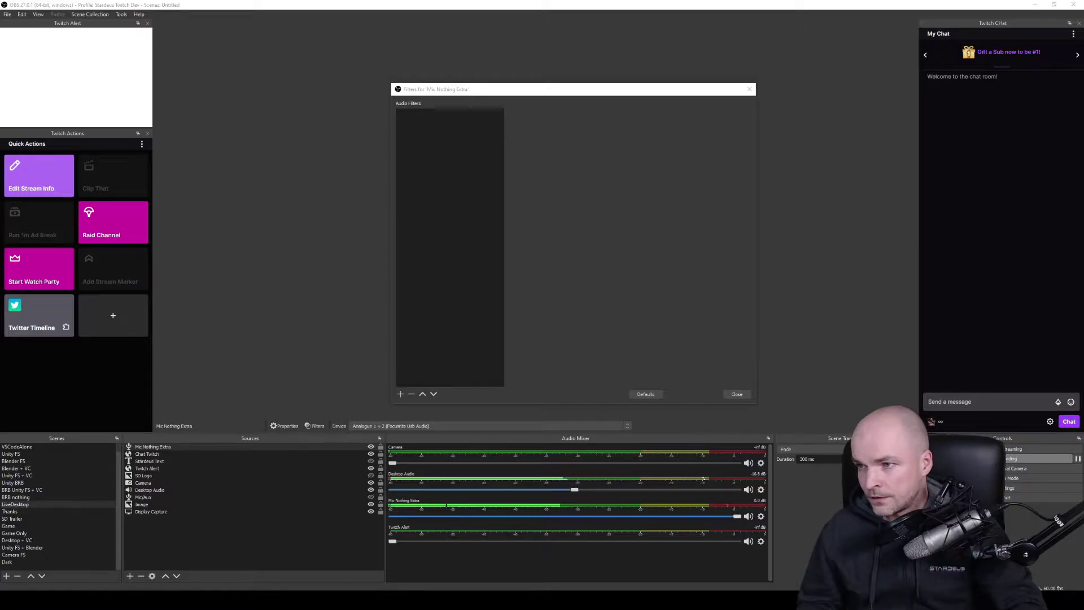
left_click(510, 95)
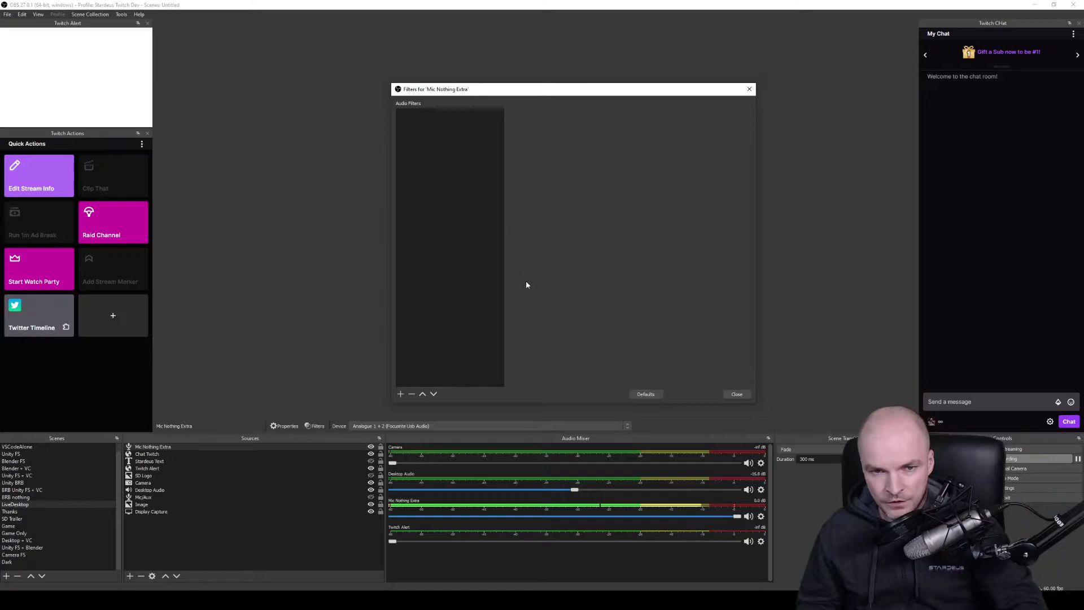
Step: Add a VST 2.x Plug-in filter named EQ to the Mic Nothing Extra source
left_click(401, 394)
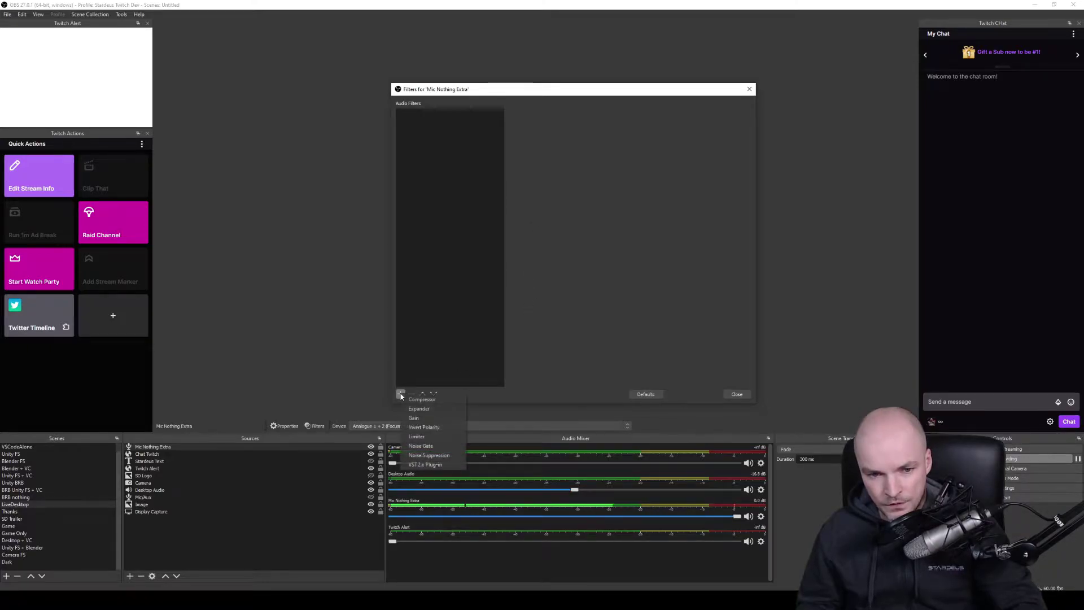
left_click(424, 464)
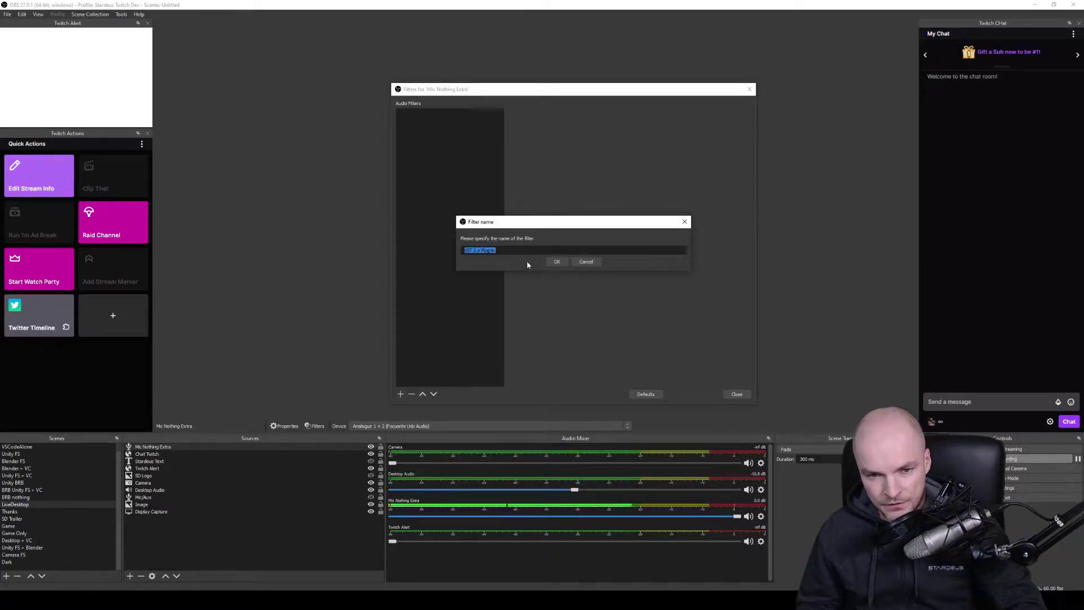
type("EQ")
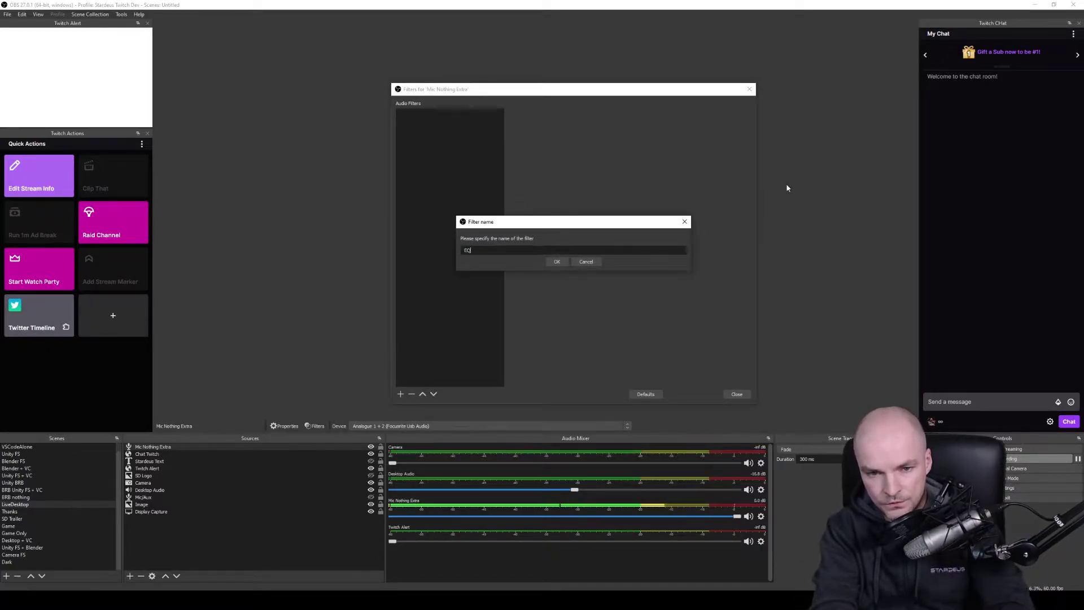
left_click(556, 262)
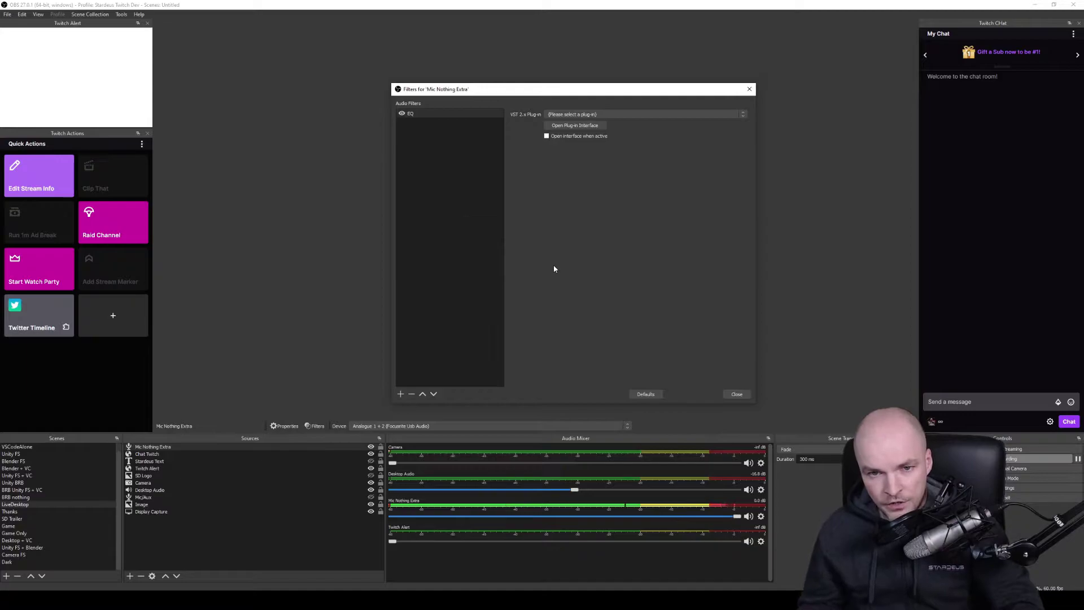
Step: Load the RRSEQ560 VST2.4_x64 plug-in into the EQ filter and open its interface
left_click(587, 114)
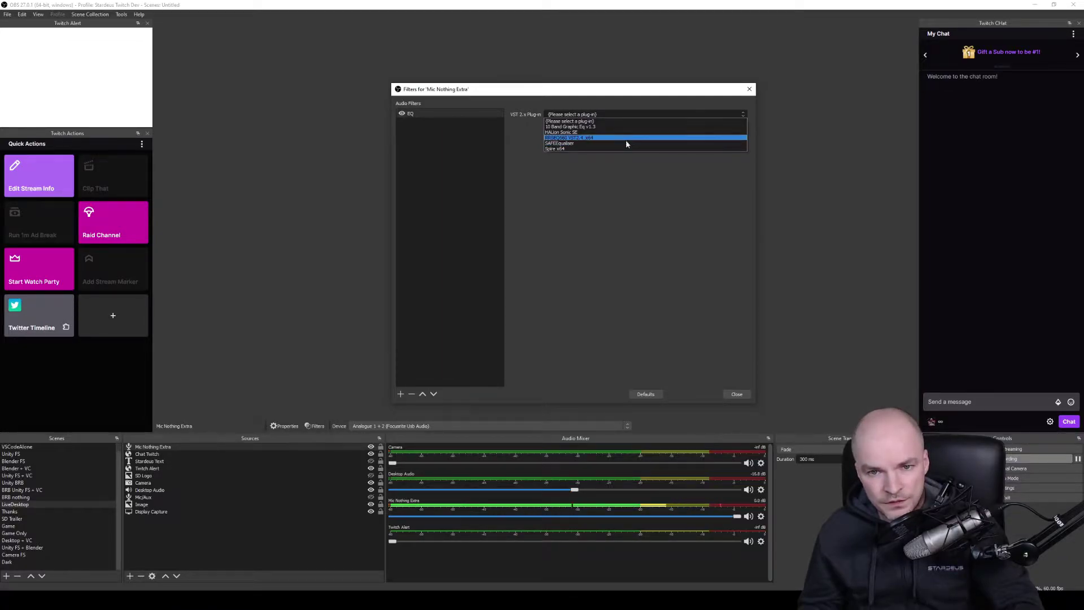
left_click(625, 137)
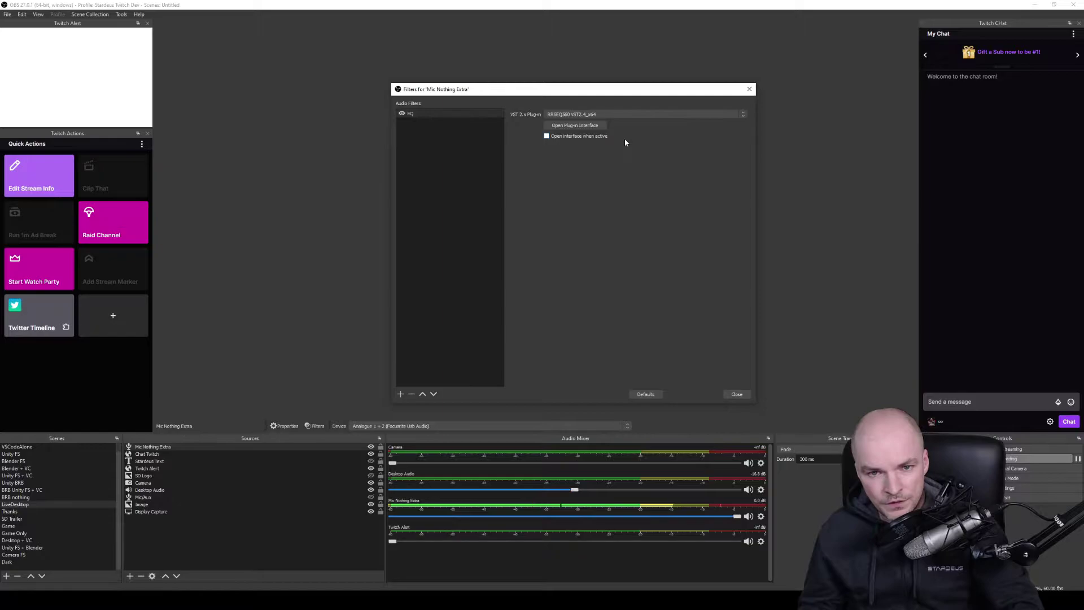
left_click(591, 127)
left_click_drag(606, 194, 660, 191)
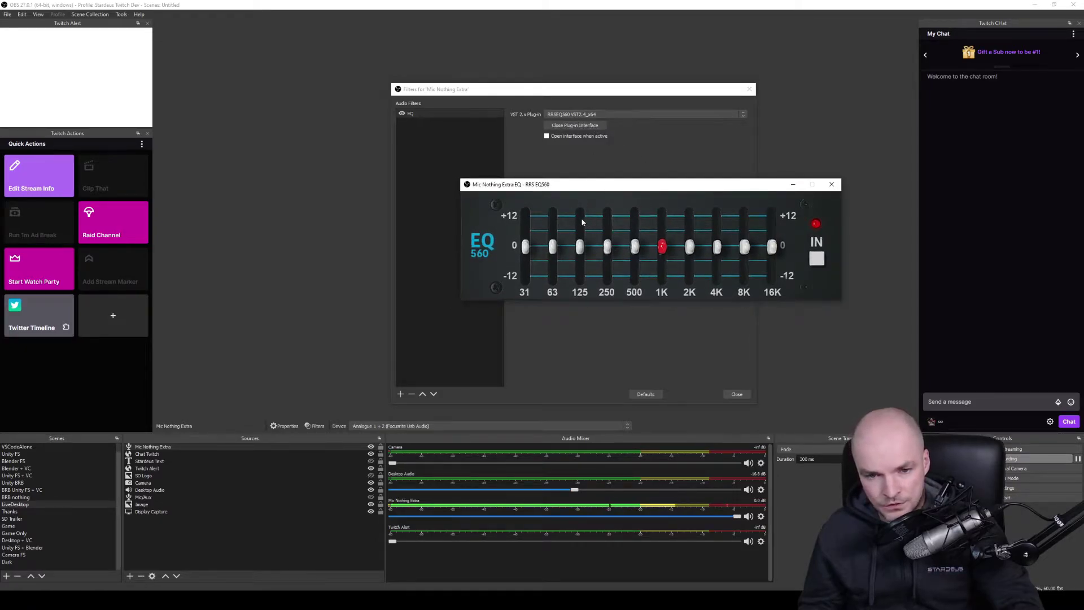
left_click_drag(600, 187, 647, 183)
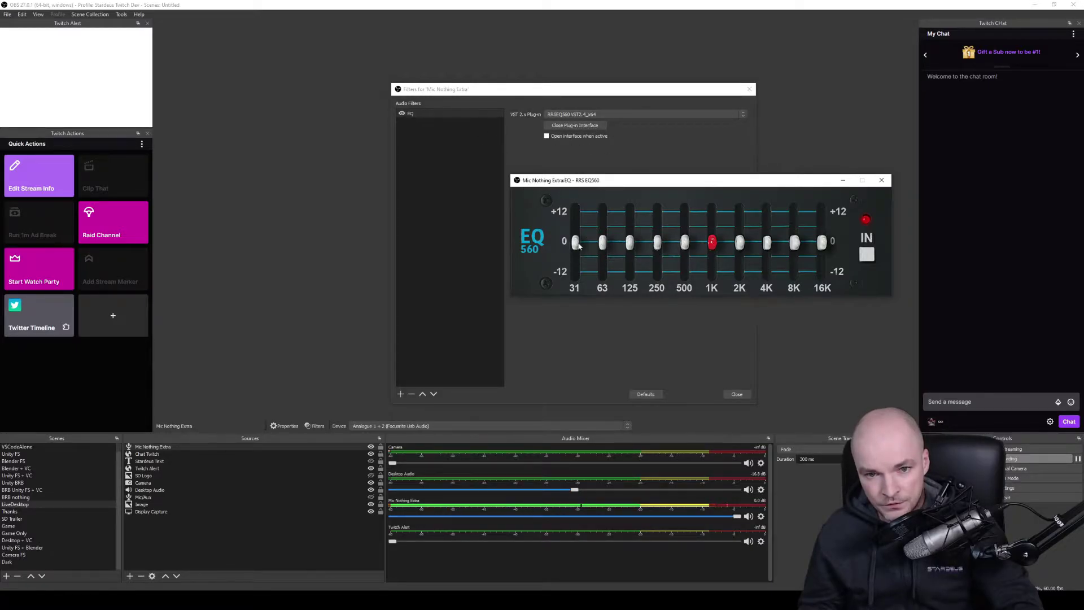
Step: Cut the equalizer's 31 Hz band to -12 and the 63 Hz band to about -10
left_click_drag(576, 244, 575, 273)
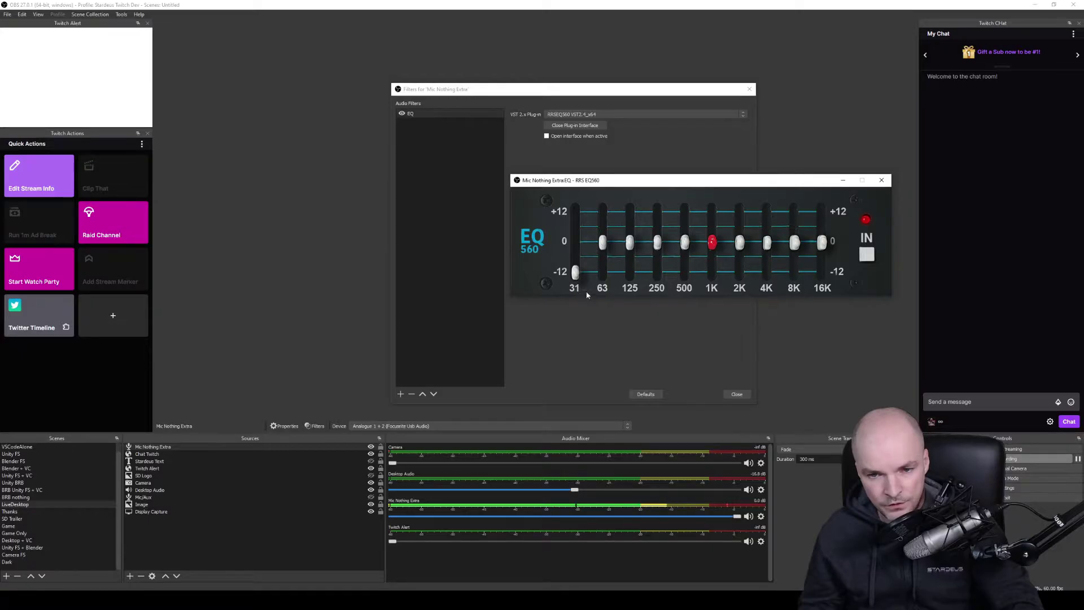
left_click_drag(604, 243, 603, 267)
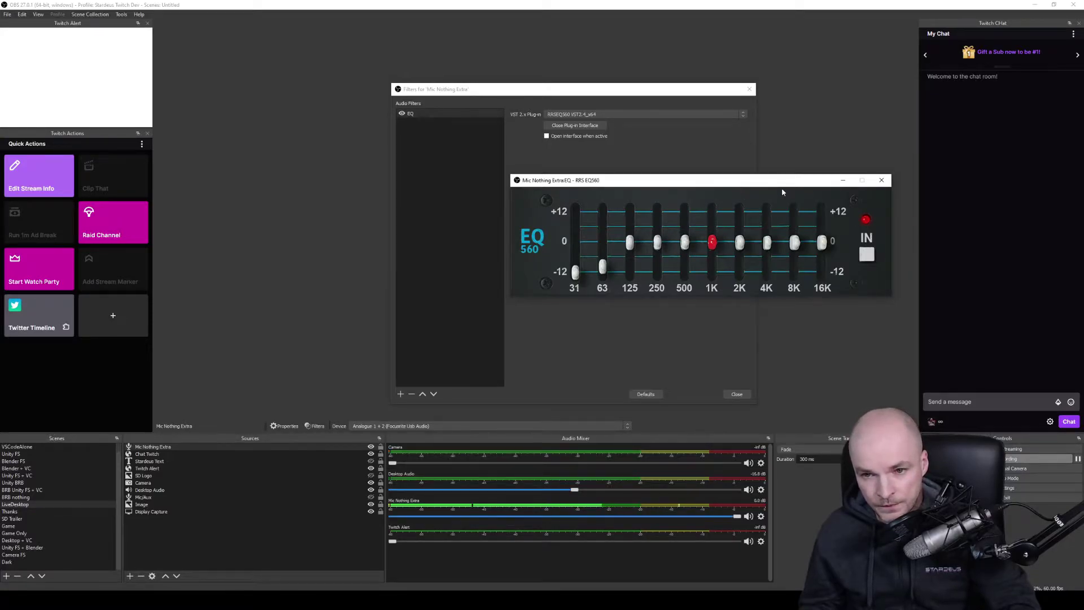
left_click_drag(657, 185, 512, 201)
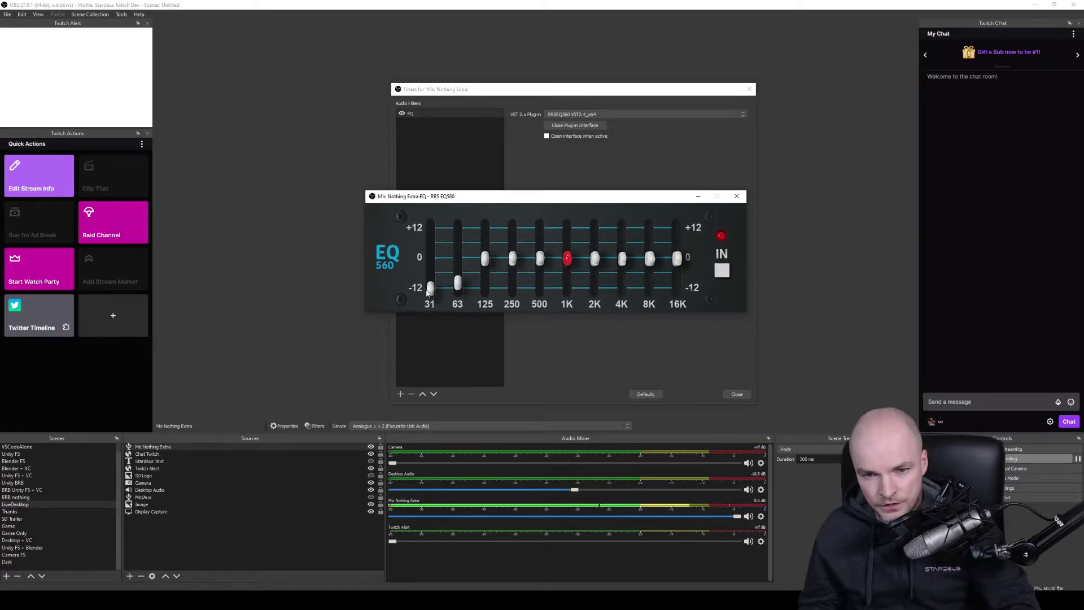
Step: Compare the 31 and 63 Hz bands at 0, cut them again to -12 and about -10, and close the equalizer interface
left_click_drag(430, 288, 457, 258)
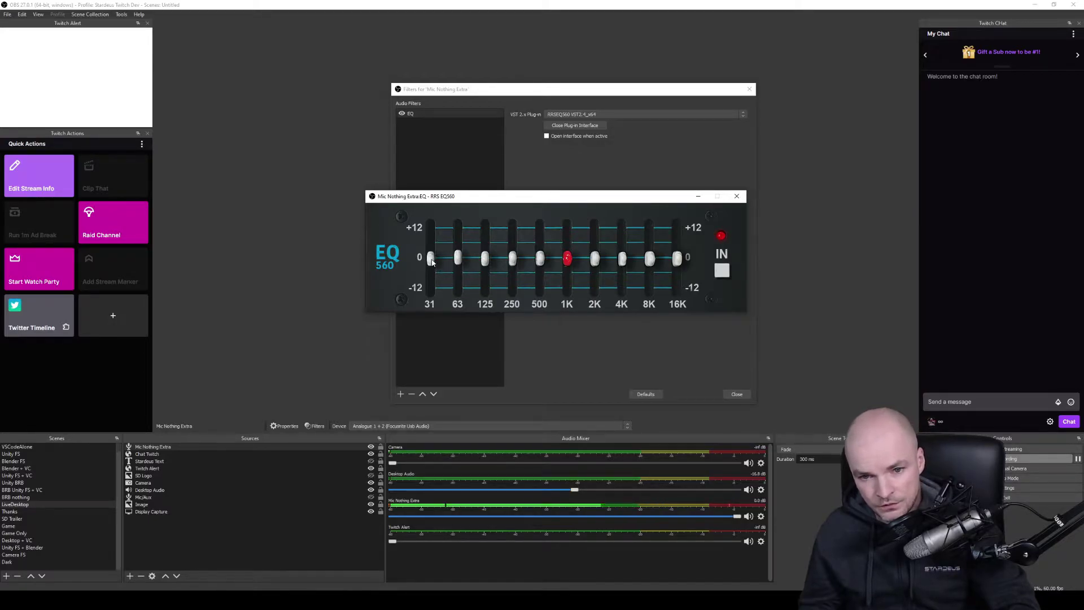
left_click_drag(431, 262, 457, 282)
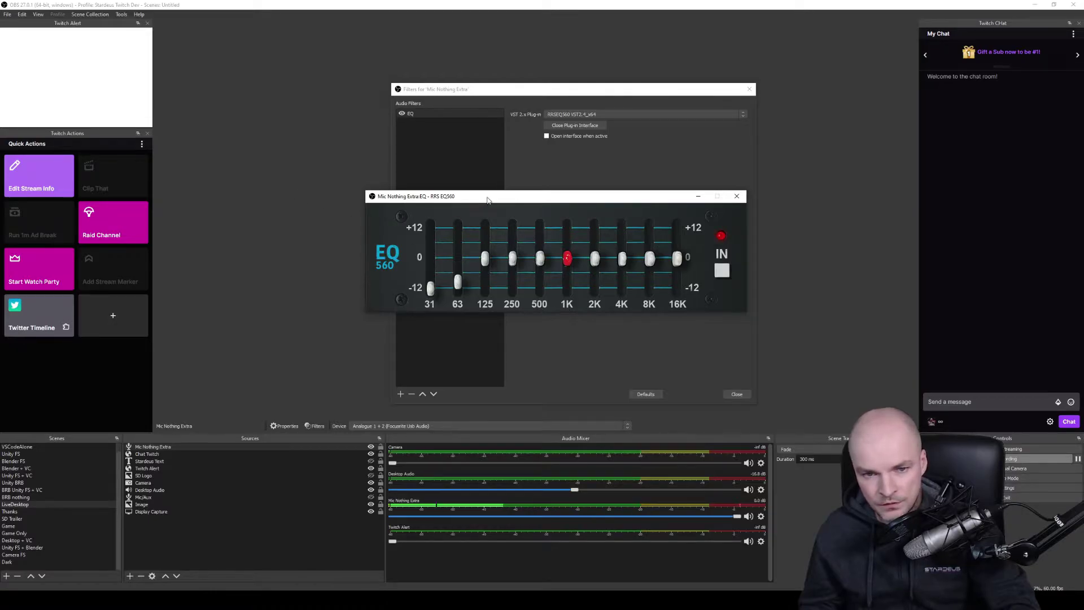
left_click_drag(485, 197, 389, 205)
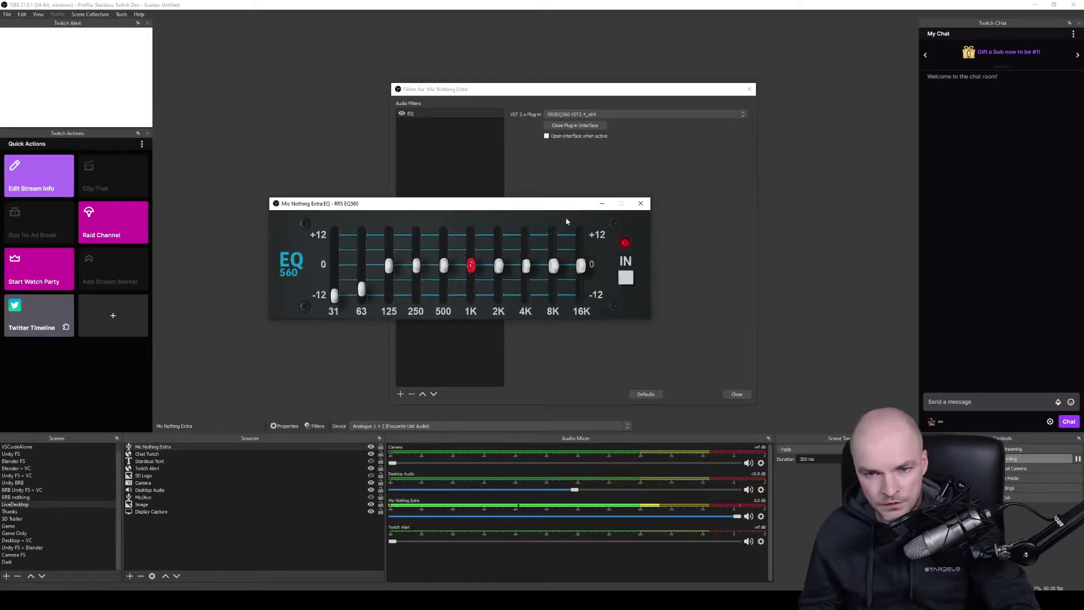
left_click(644, 206)
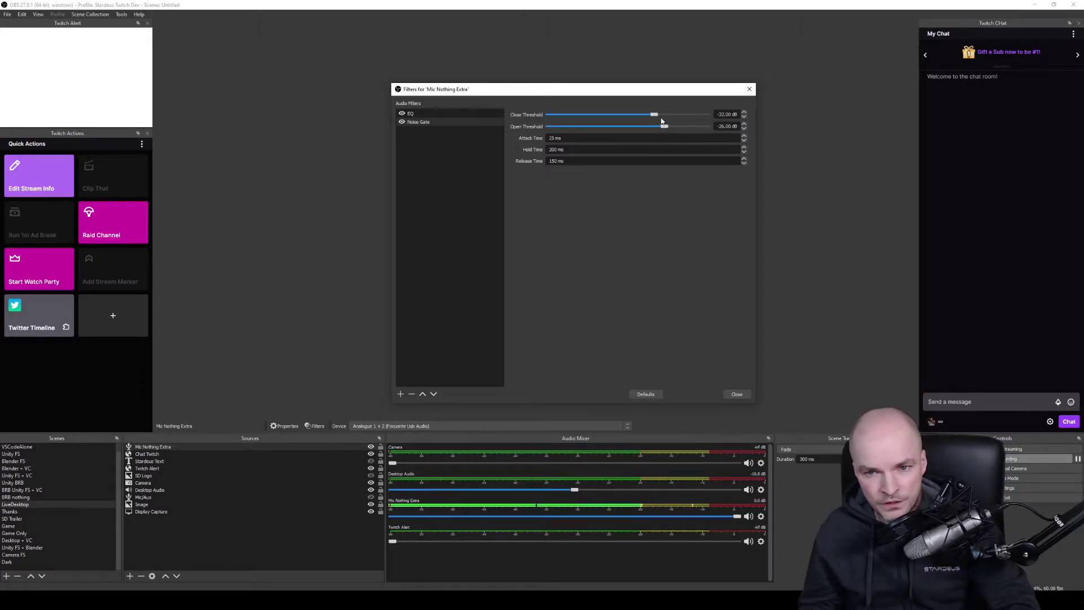
Step: Set the Noise Gate's close threshold to -40 dB and its open threshold to -30 dB
left_click_drag(655, 117, 649, 118)
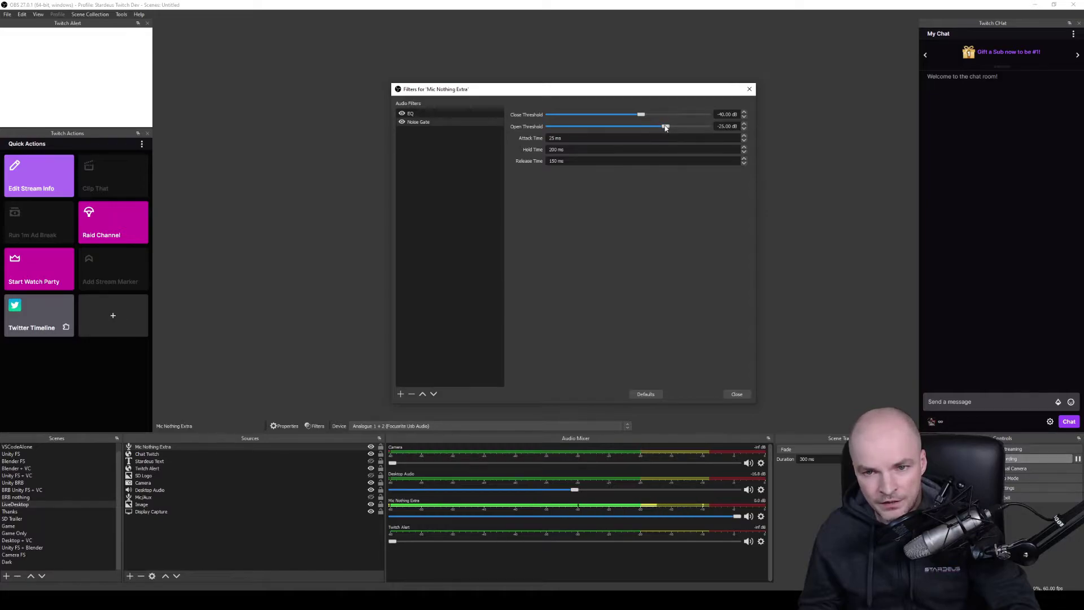
left_click_drag(665, 128, 657, 128)
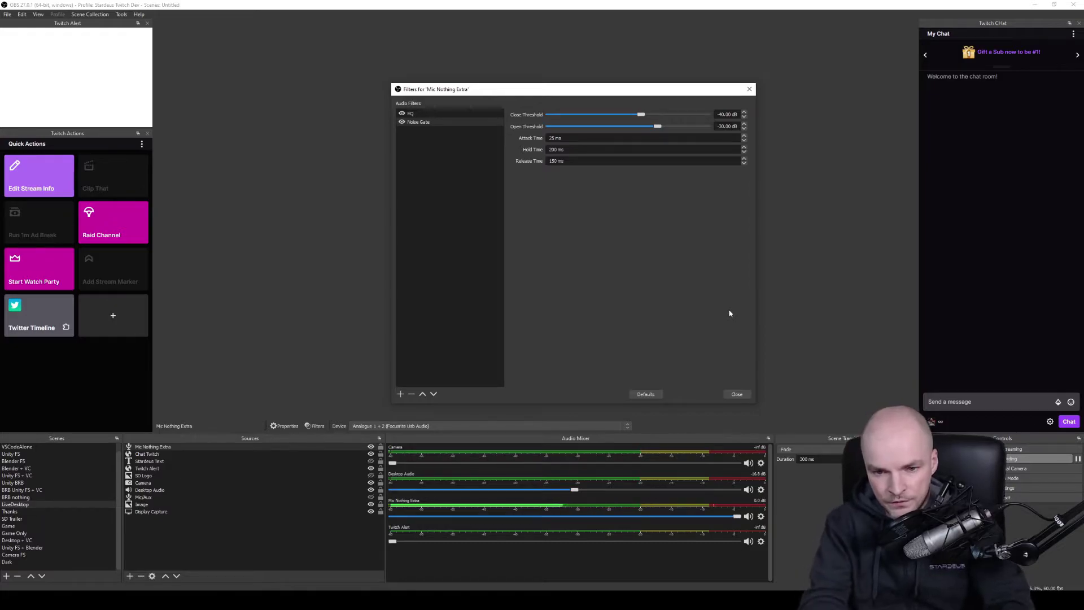
Step: Try raising the Noise Gate's open threshold to -23 dB and return it to -30 dB
key("Up")
key("Up")
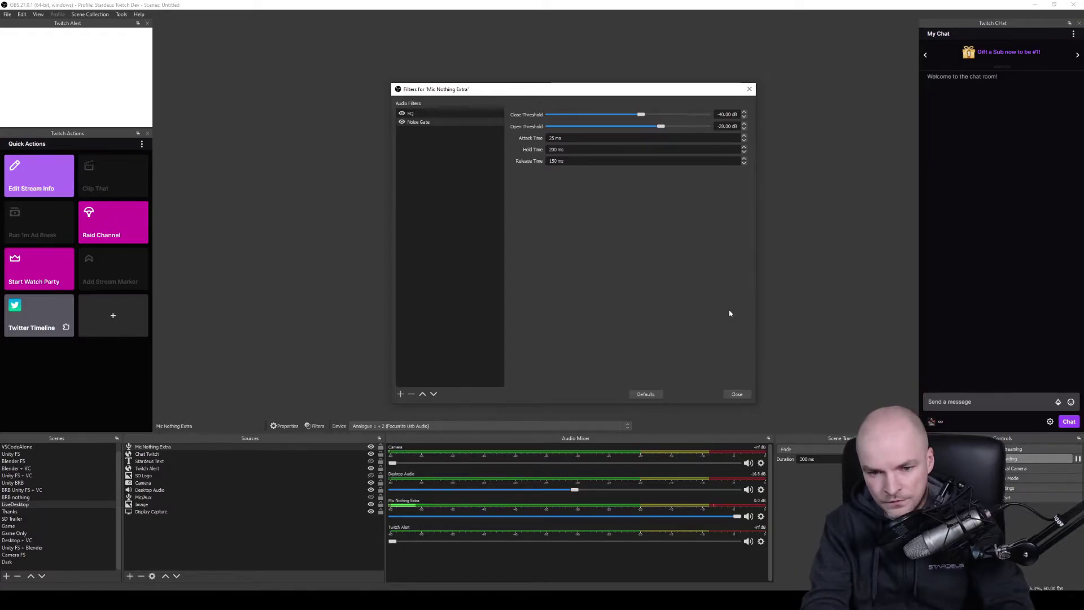
key("Up")
key("Up")
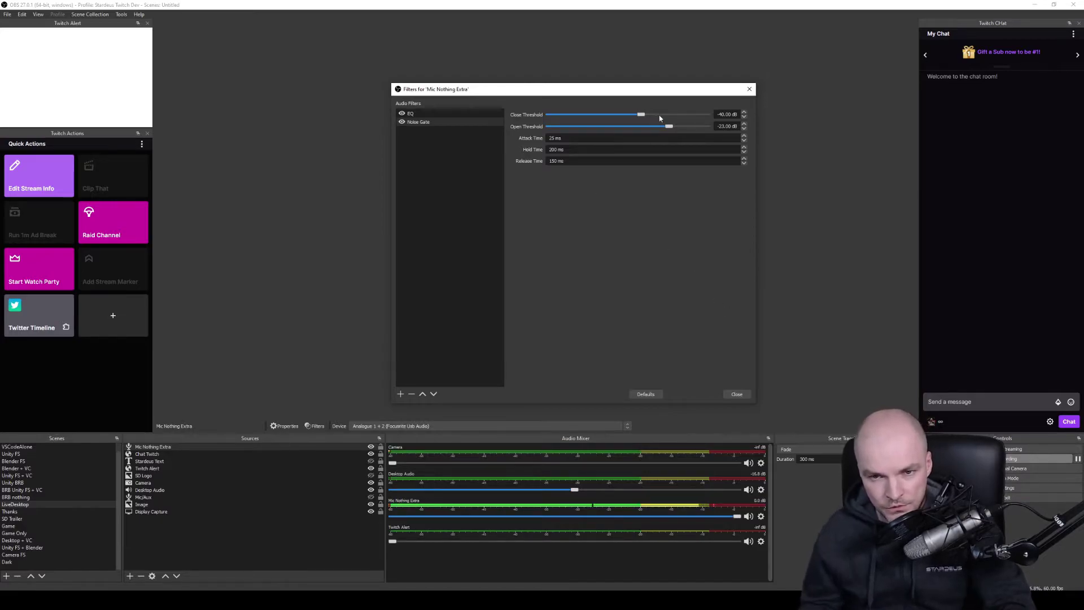
left_click_drag(670, 129, 659, 129)
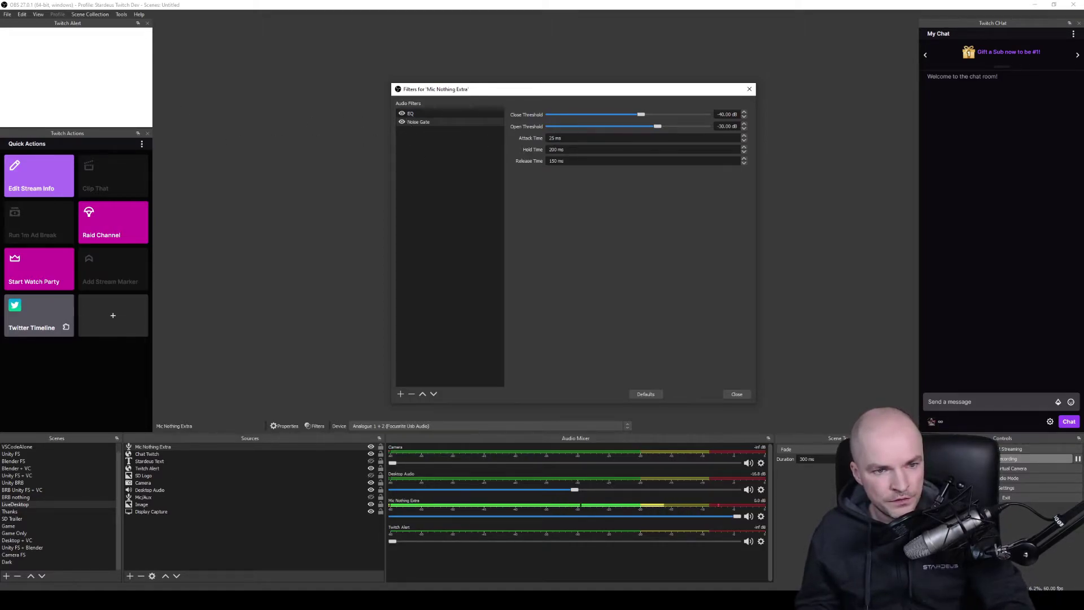
Step: Add a Compressor filter with its default name to the Mic Nothing Extra source
left_click(401, 394)
left_click(429, 406)
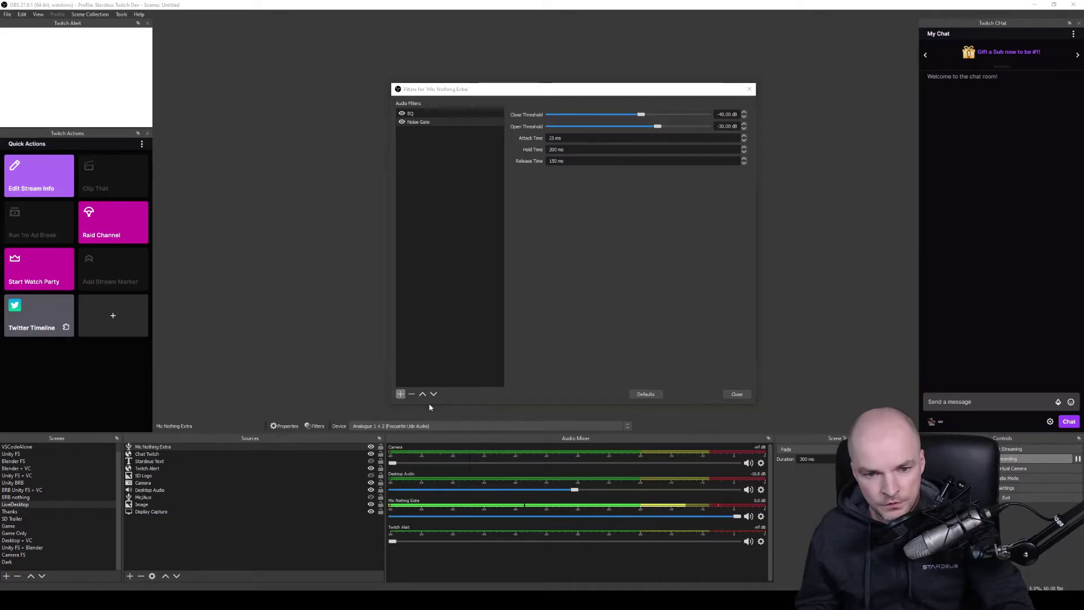
left_click(558, 262)
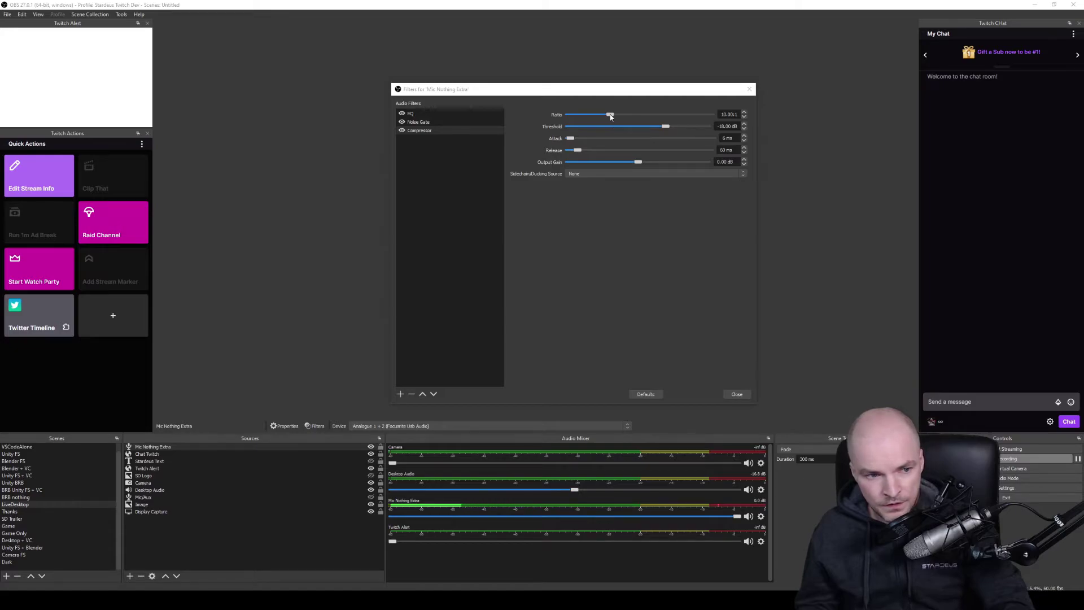
Step: Set the Compressor to ratio 2.50:1, threshold -25.10 dB, attack 2 ms, release 13 ms and output gain 7.20 dB, and close the filters
left_click_drag(611, 116, 577, 121)
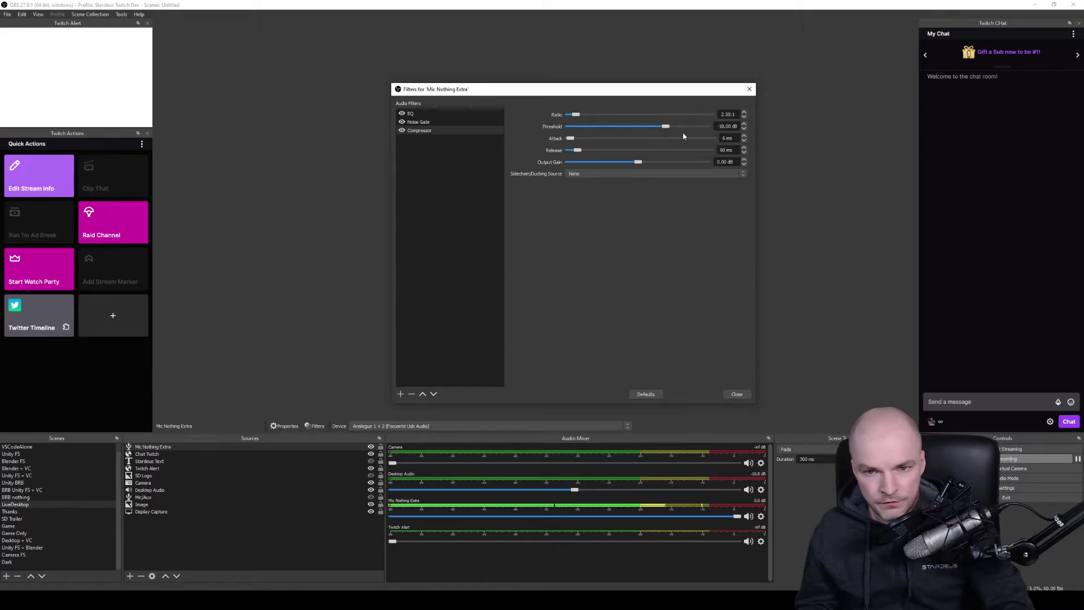
left_click_drag(666, 126, 649, 128)
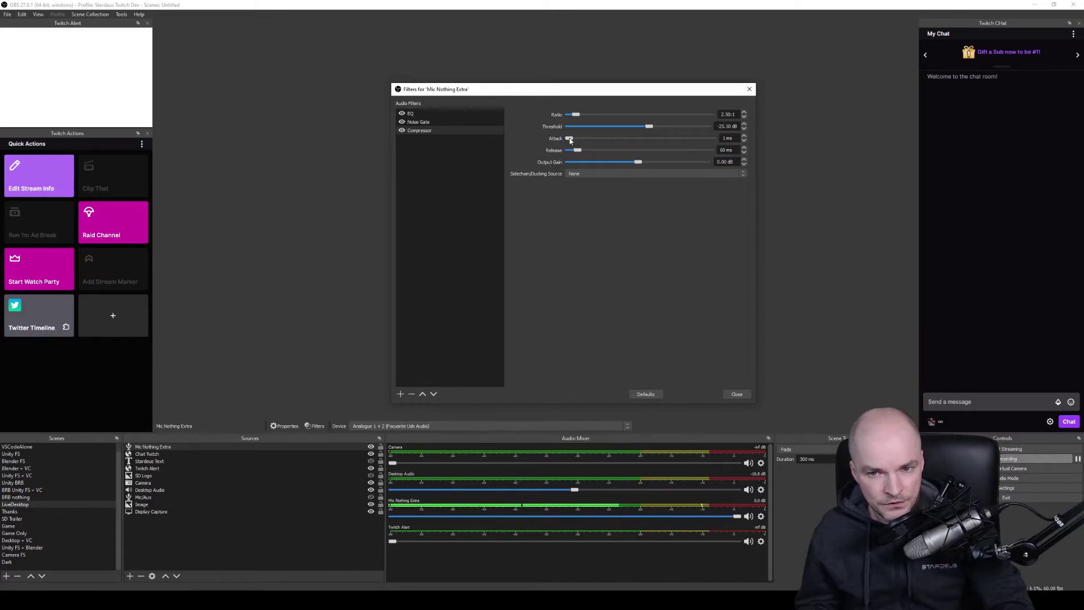
left_click_drag(571, 140, 570, 140)
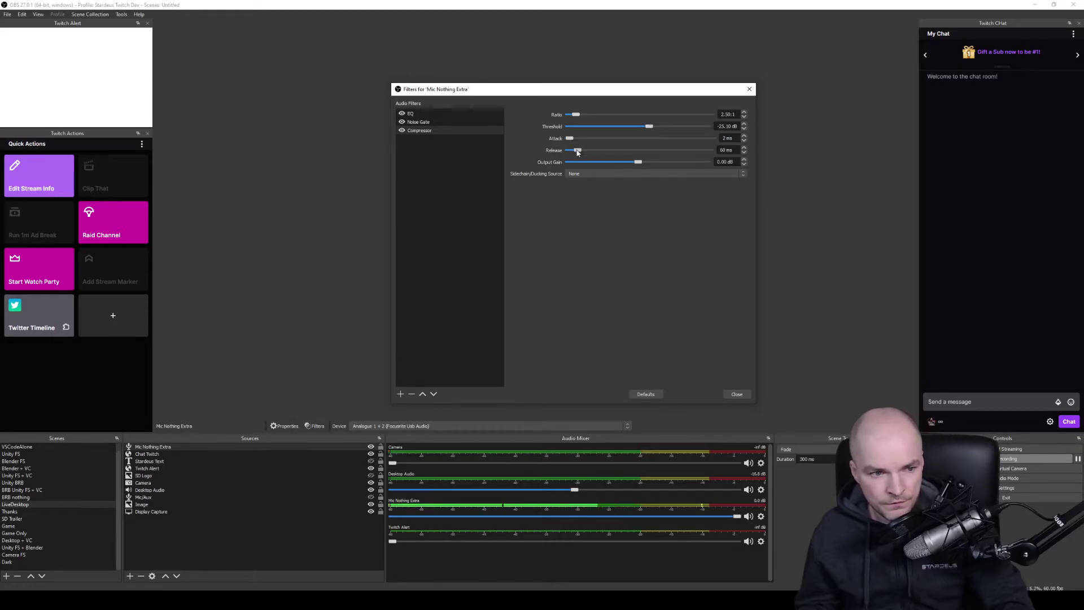
left_click_drag(578, 151, 571, 152)
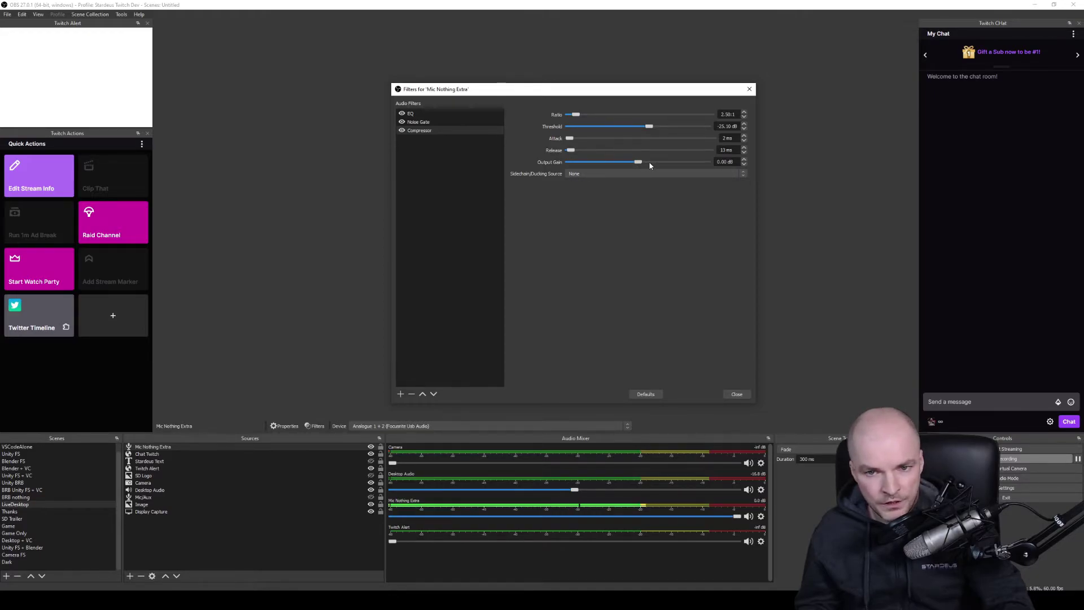
left_click_drag(639, 164, 655, 164)
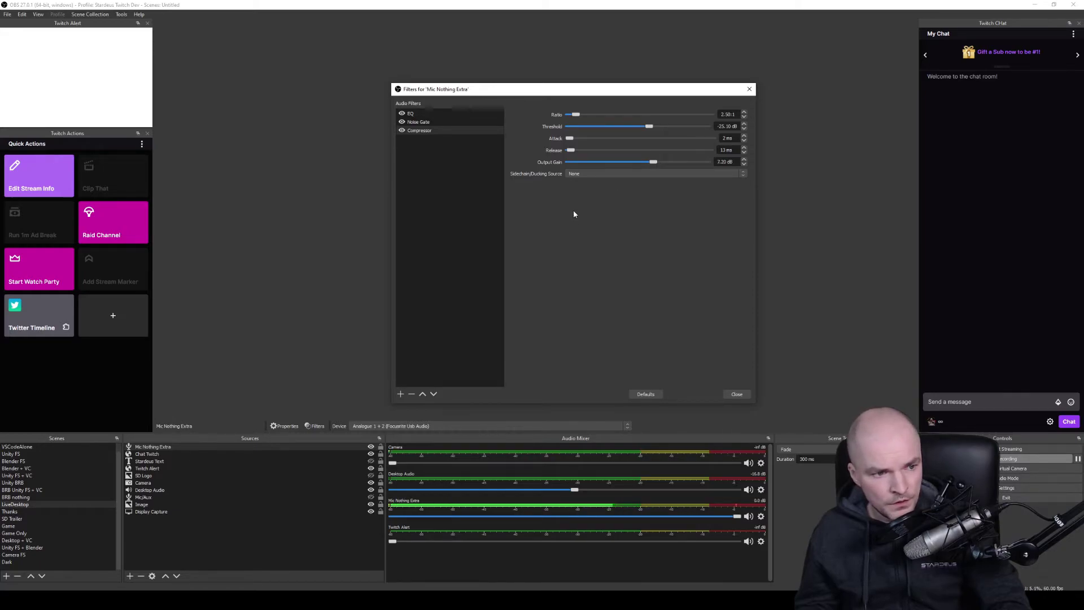
left_click(738, 396)
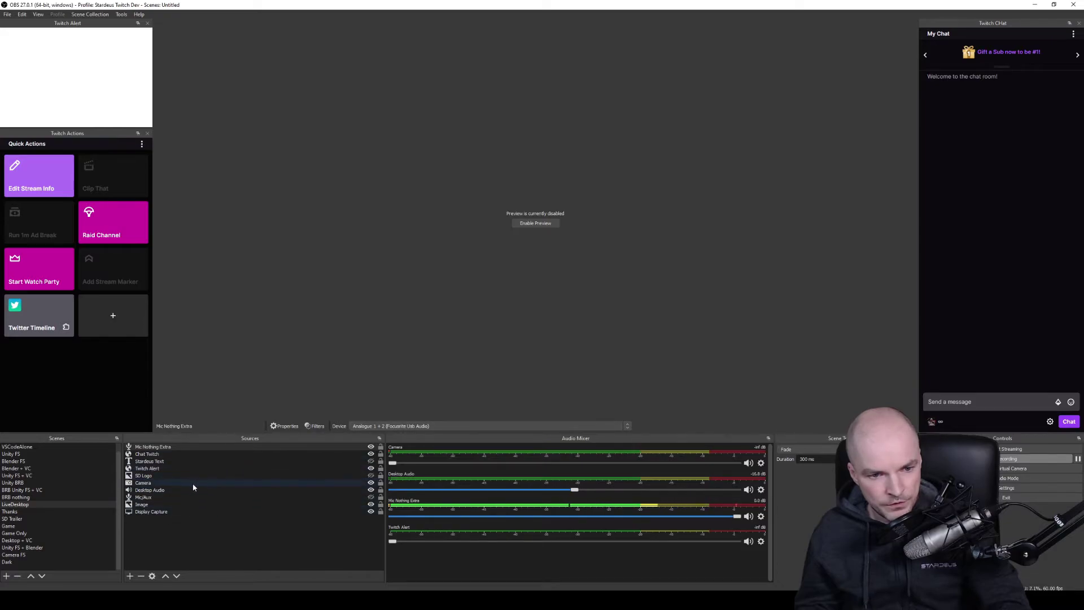
Step: Add a Limiter filter with its default name to the Mic Nothing Extra source
left_click(315, 426)
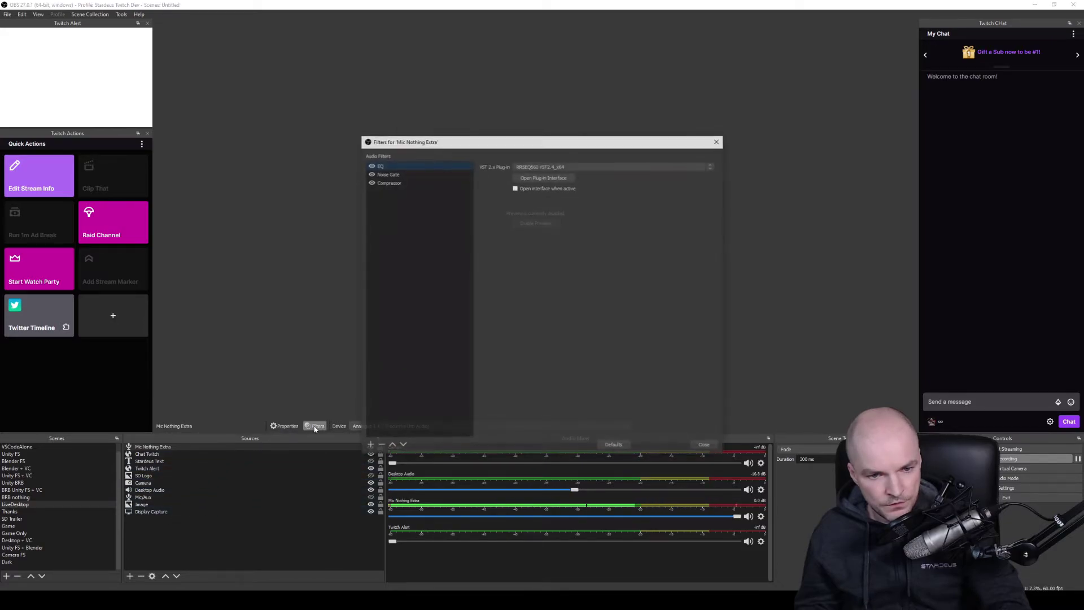
left_click(369, 446)
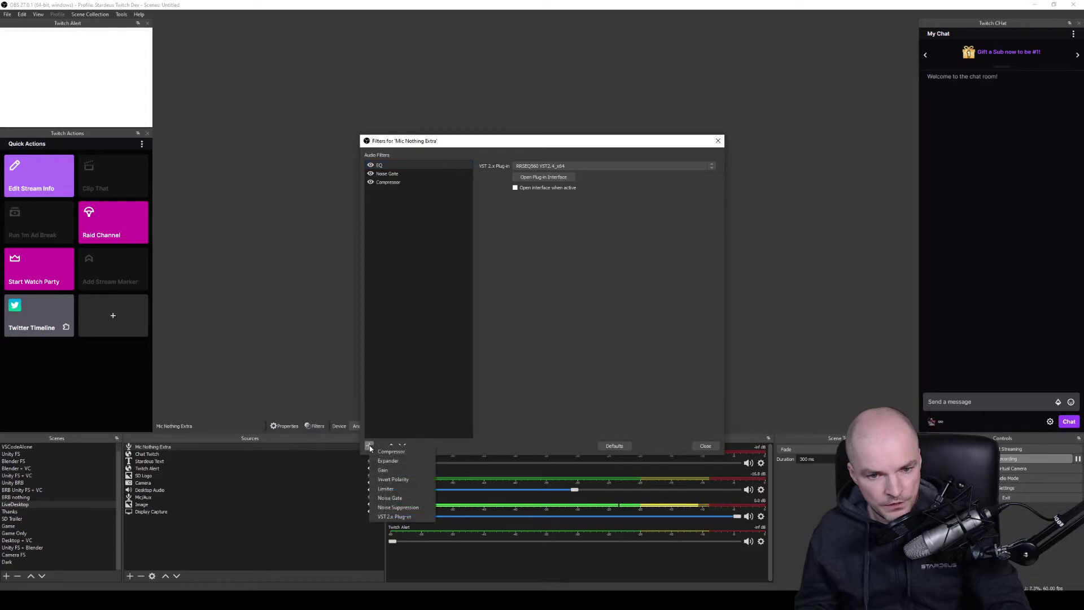
left_click(395, 489)
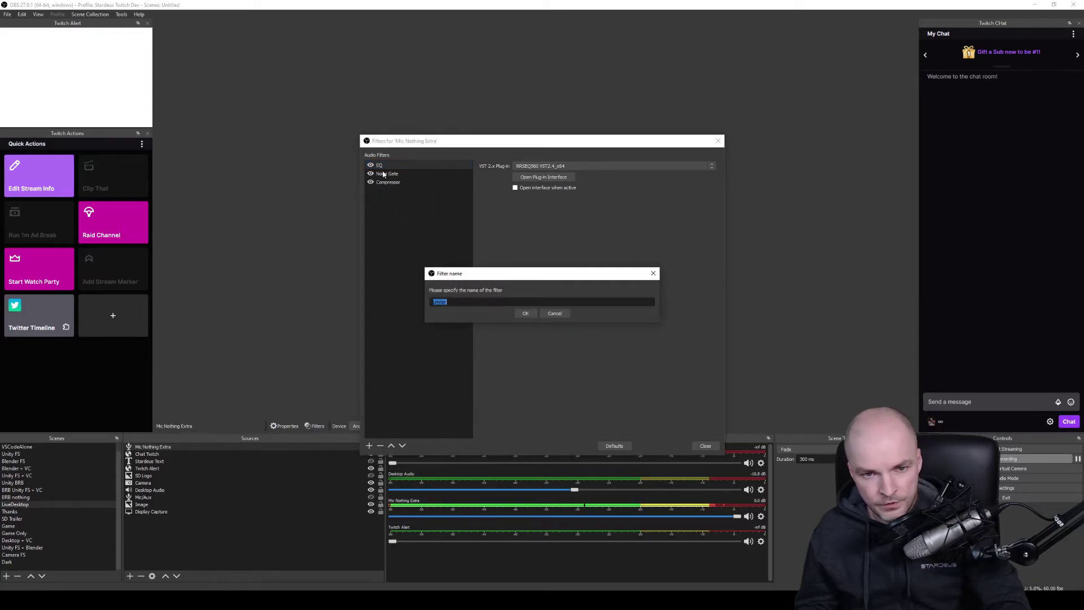
left_click(526, 314)
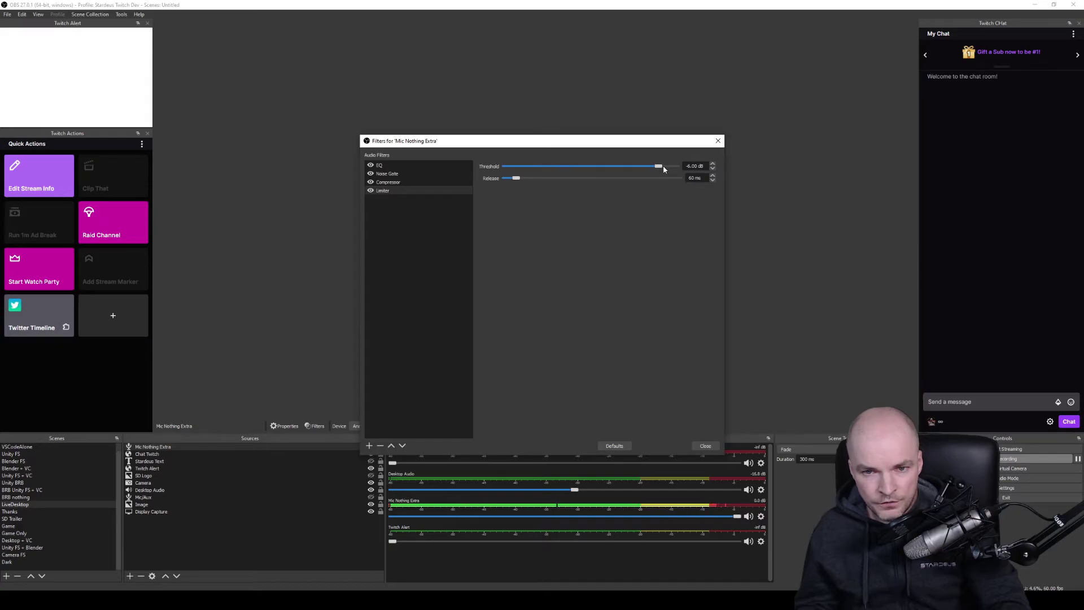
Step: Set the Limiter's threshold to -0.30 dB and close the filters
left_click_drag(662, 168, 676, 169)
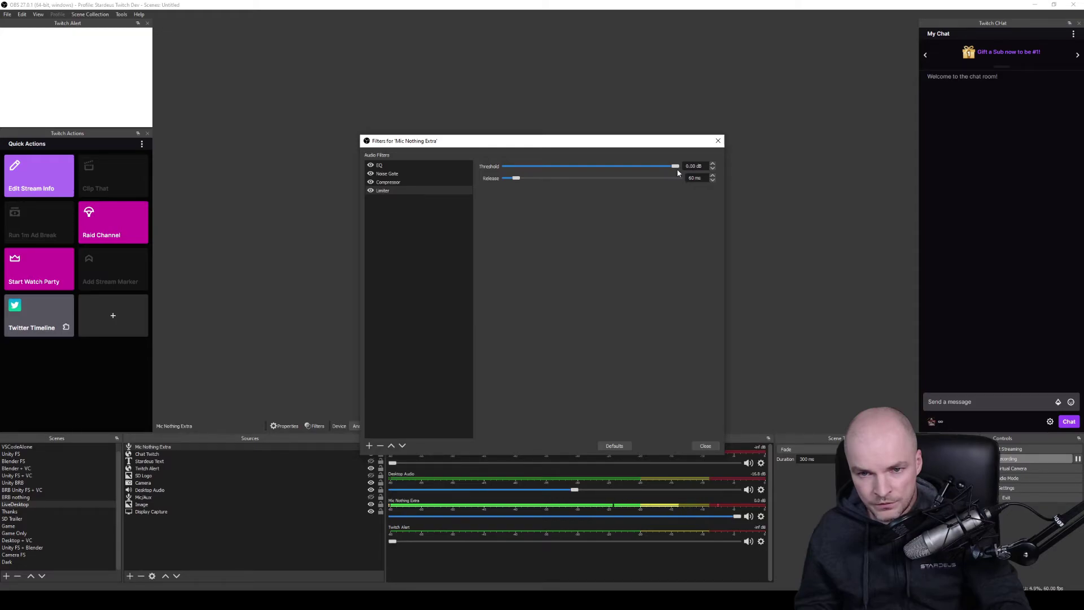
left_click_drag(677, 170, 676, 169)
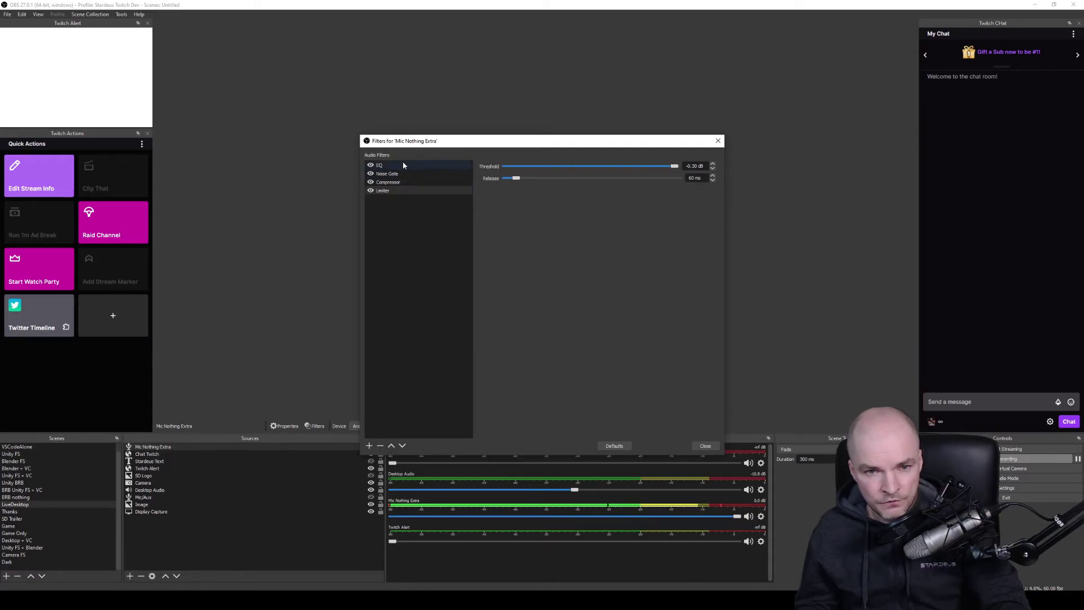
left_click(706, 448)
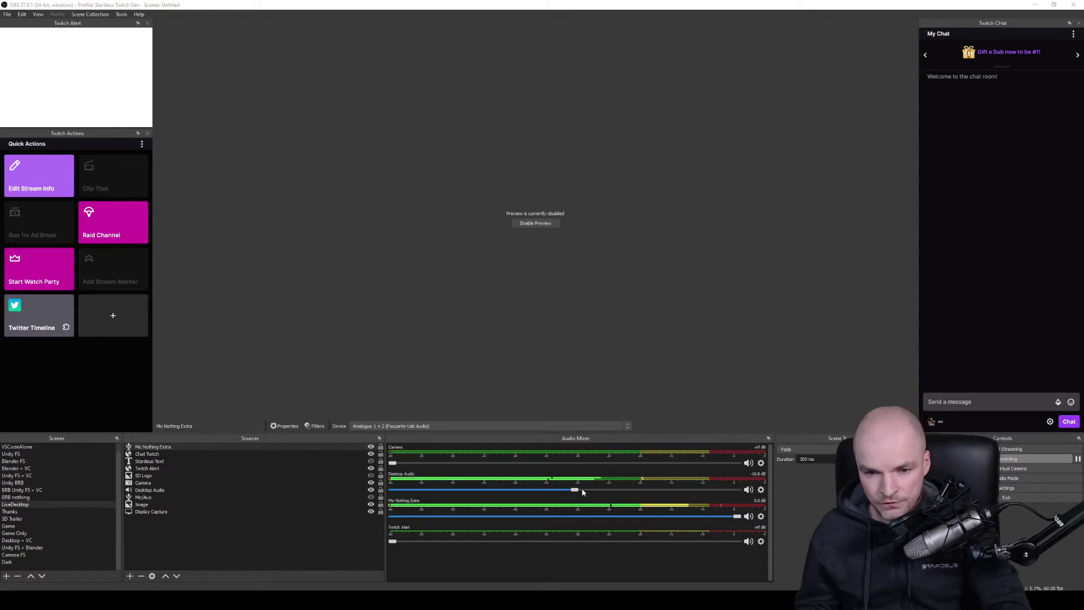
Step: Raise the Desktop Audio volume in the mixer and enable the Desktop Compressor filter on the Desktop Audio source
left_click_drag(585, 491, 634, 489)
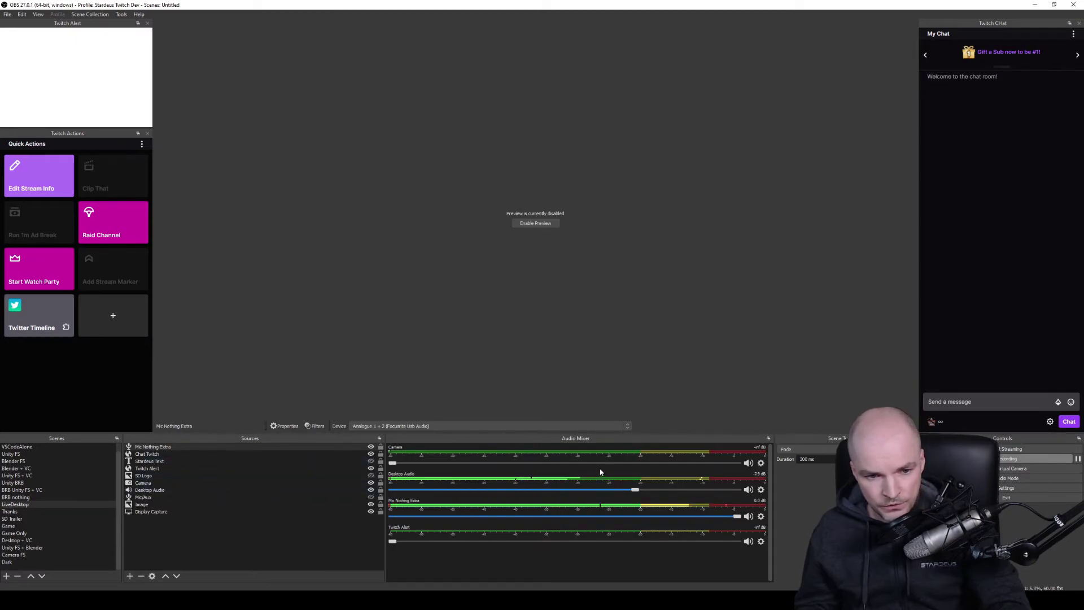
left_click(160, 492)
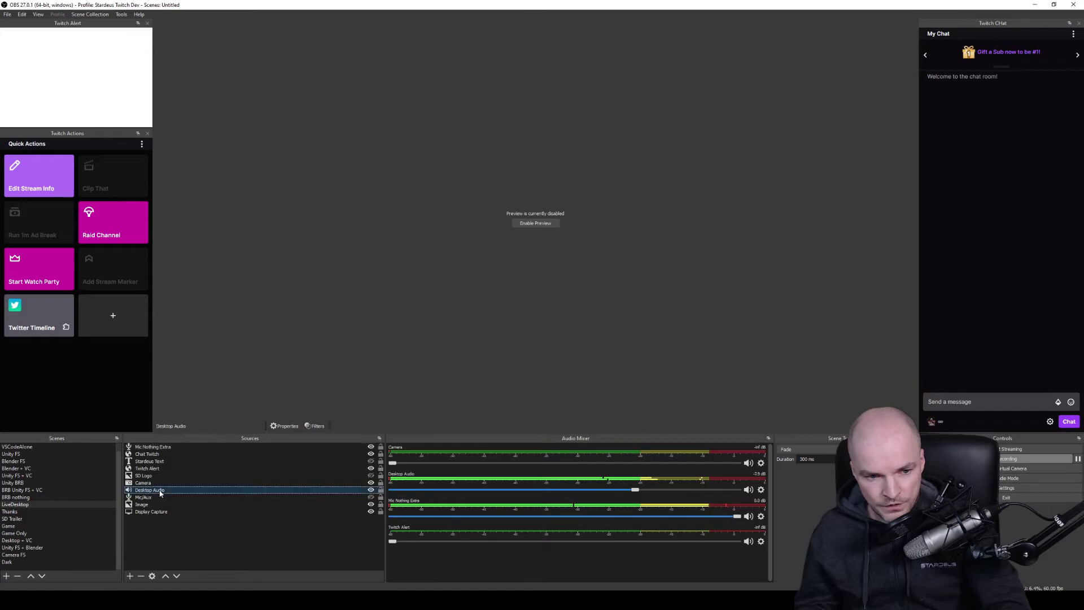
left_click(315, 426)
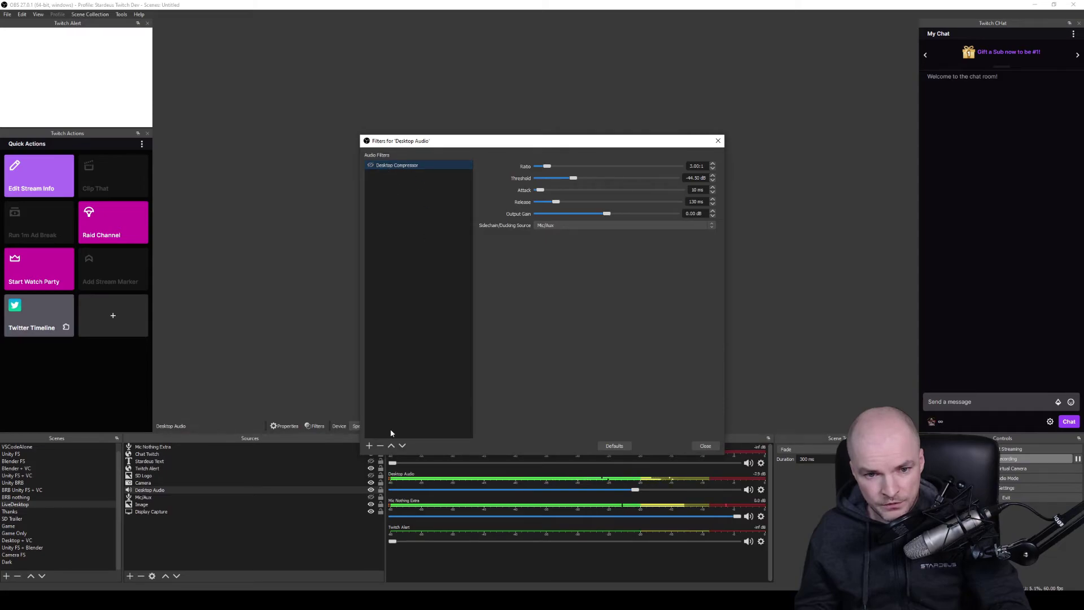
left_click(371, 167)
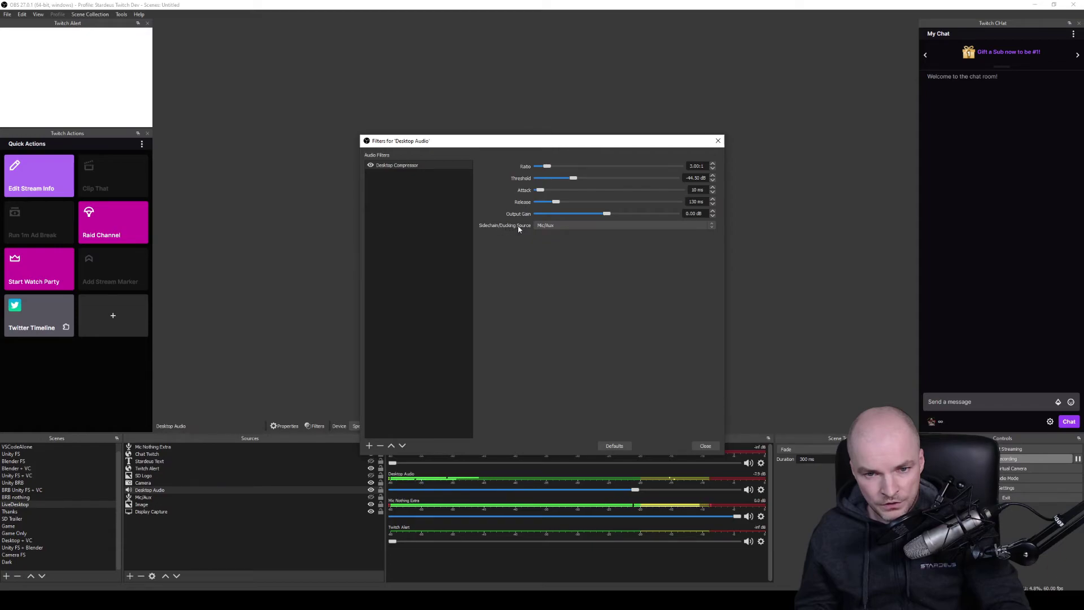
Step: Set the Desktop Compressor's sidechain/ducking source to Mic Nothing Extra
left_click(538, 226)
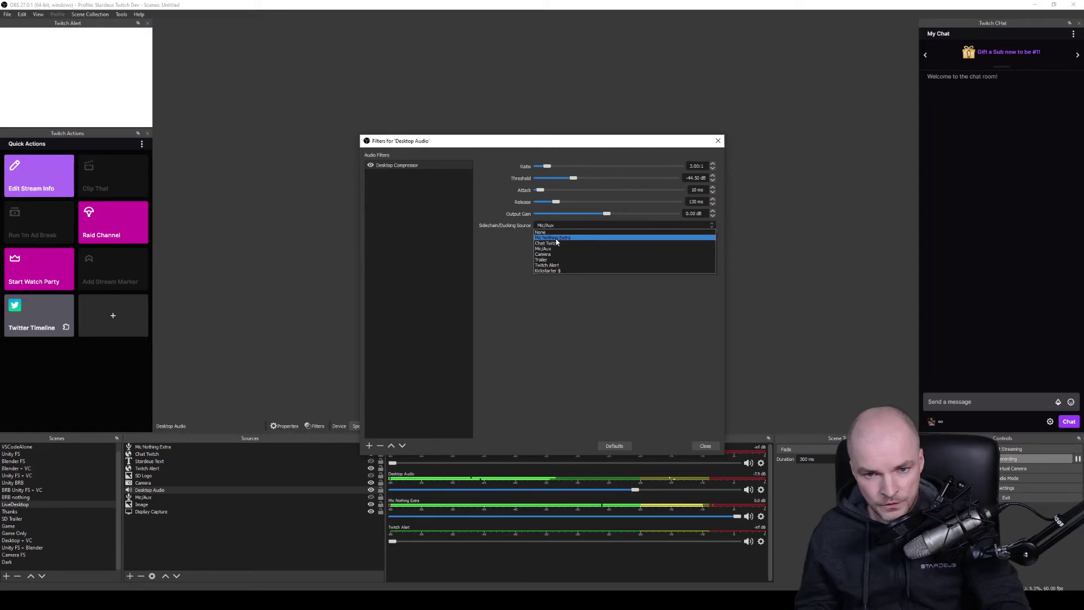
left_click(556, 238)
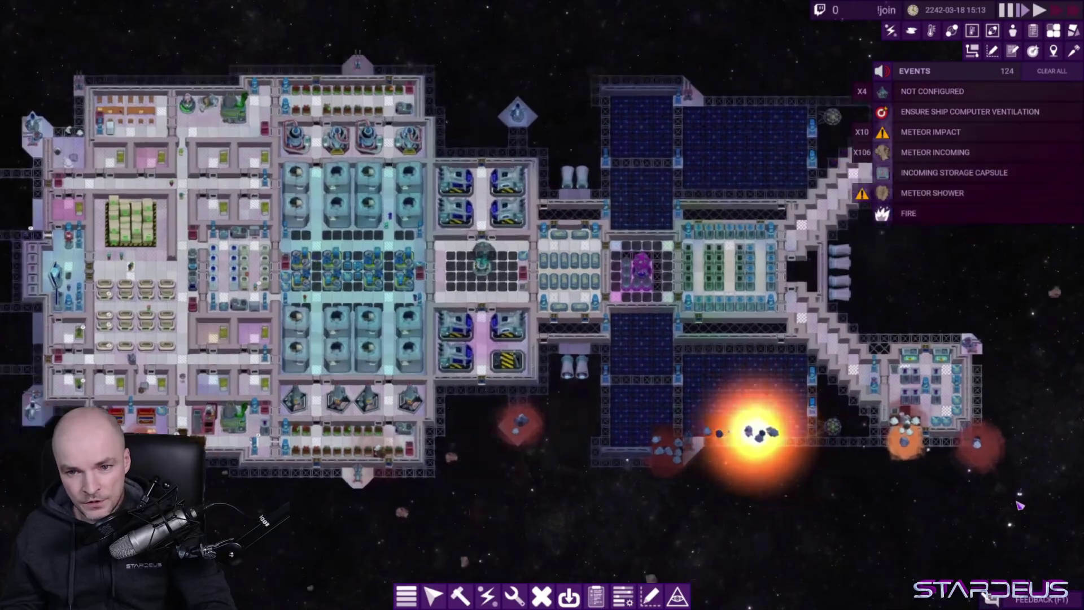
scroll(1020, 506, "up", 3)
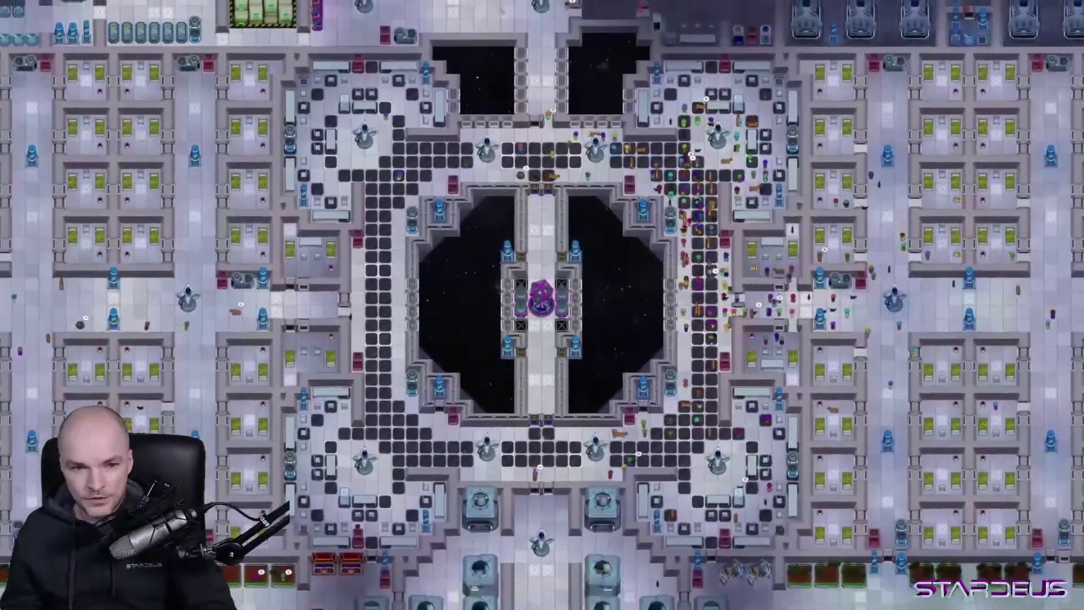
scroll(542, 302, "down", 5)
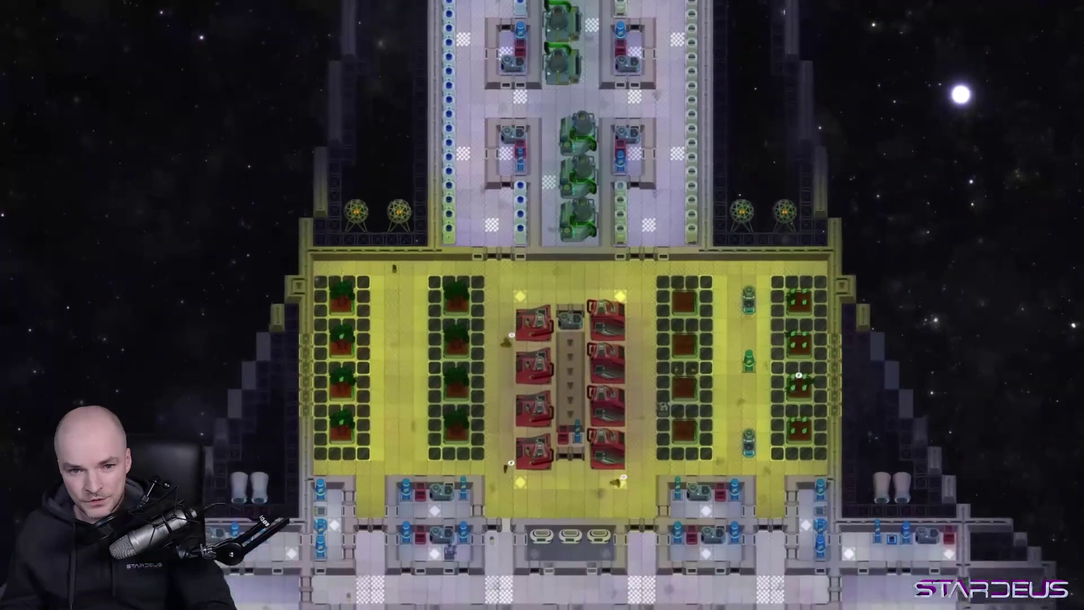
key("s")
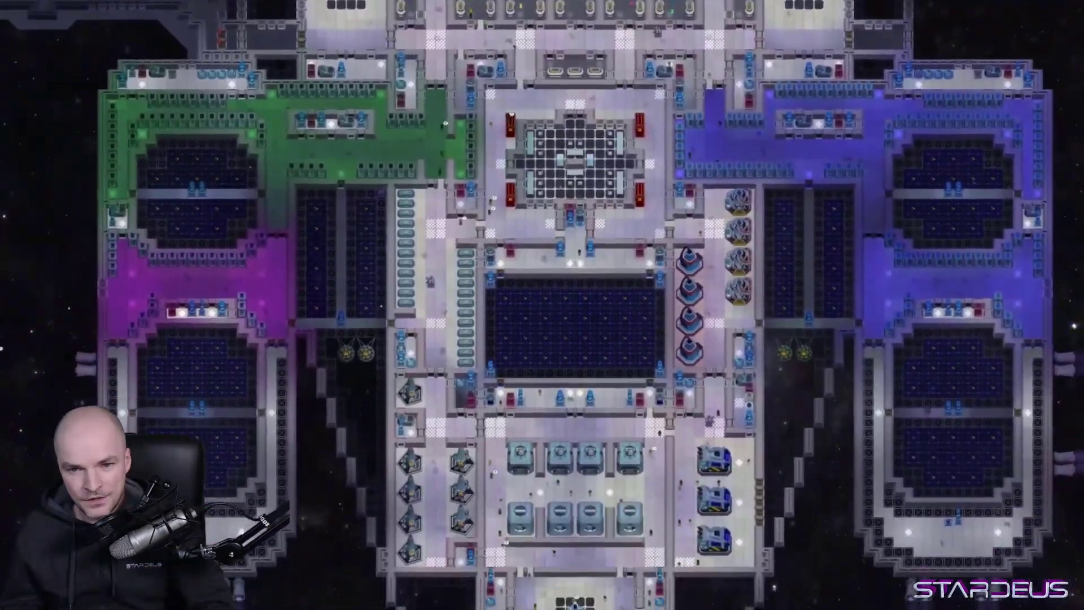
key("s")
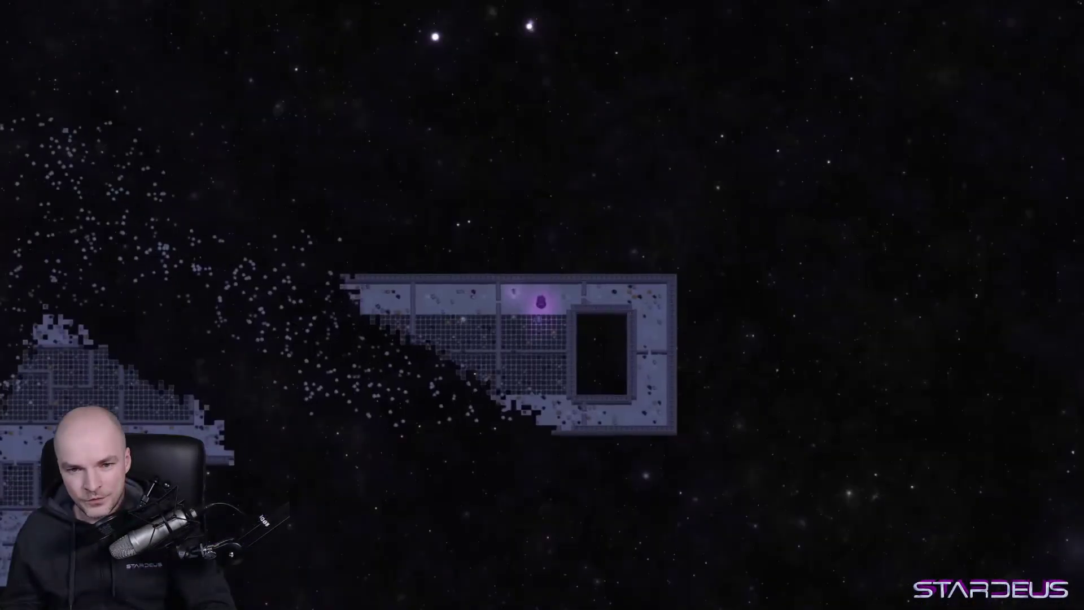